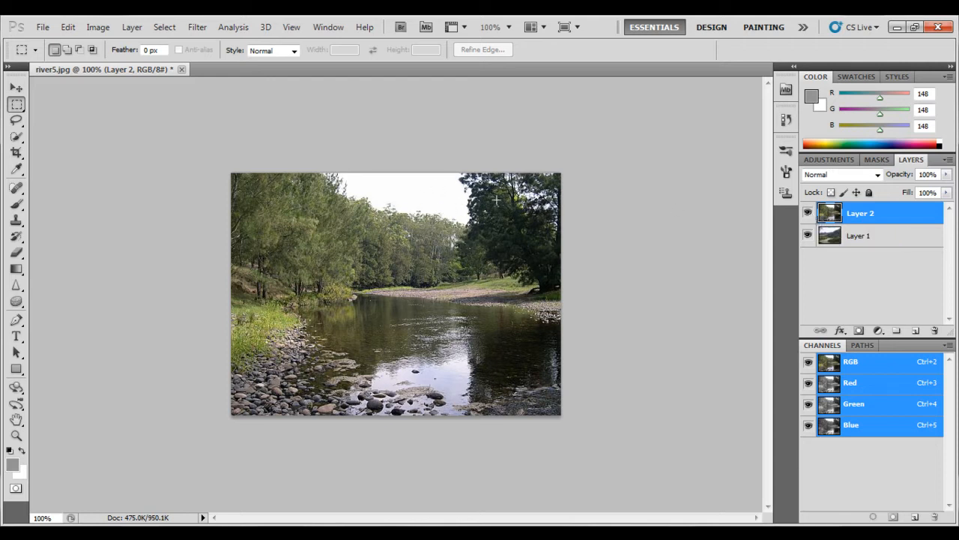
Toggle the visibility of Layer 2 to compare the river photo with the mountain landscape on Layer 1
{"action": "left_click", "coordinate": [808, 214]}
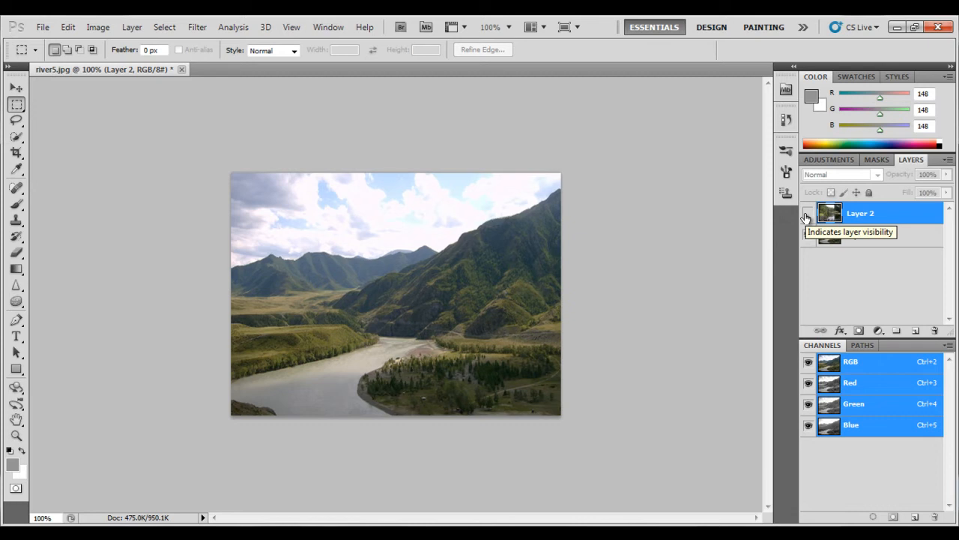
{"action": "left_click", "coordinate": [807, 214]}
{"action": "key", "text": "alt+bracketleft"}
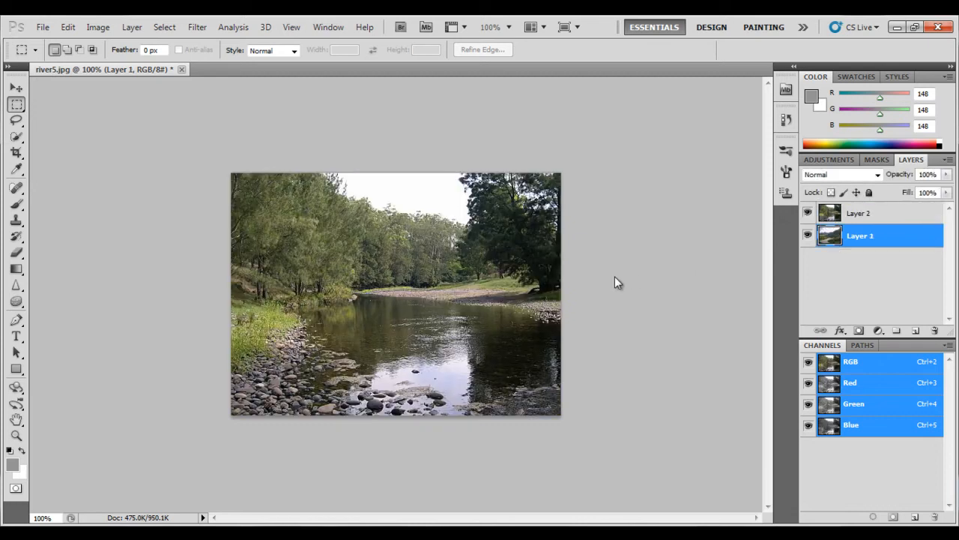
{"action": "left_click", "coordinate": [807, 214]}
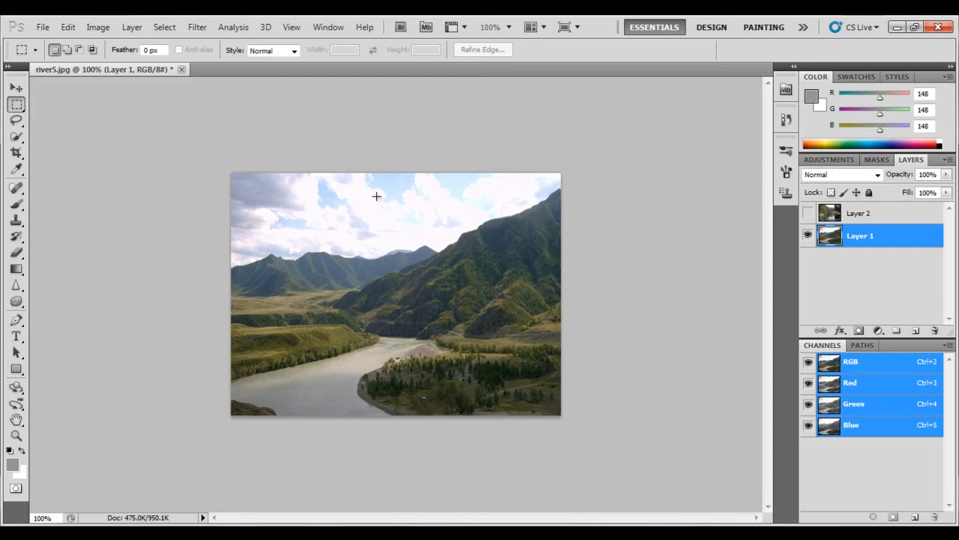
{"action": "left_click", "coordinate": [808, 214]}
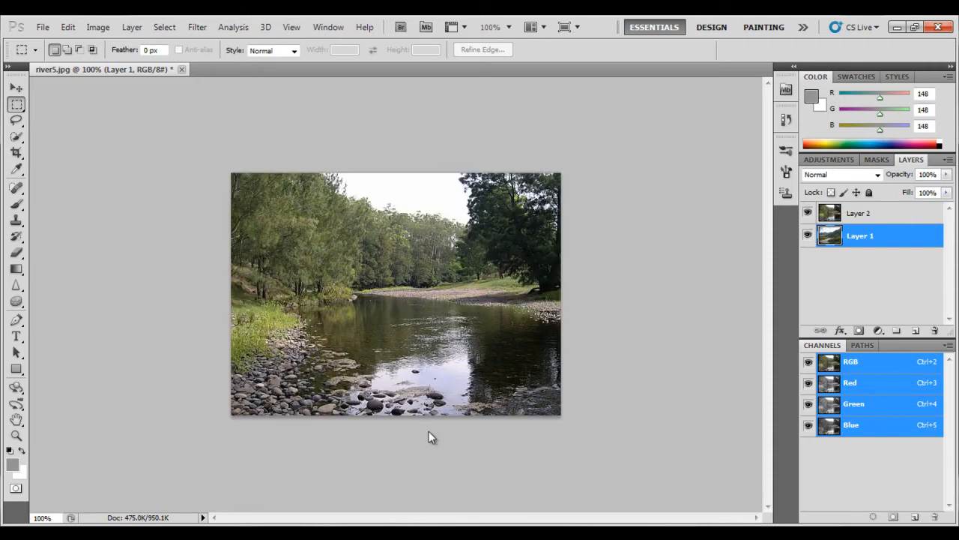
Duplicate Layer 2 and hide the duplicate
{"action": "left_click", "coordinate": [873, 219]}
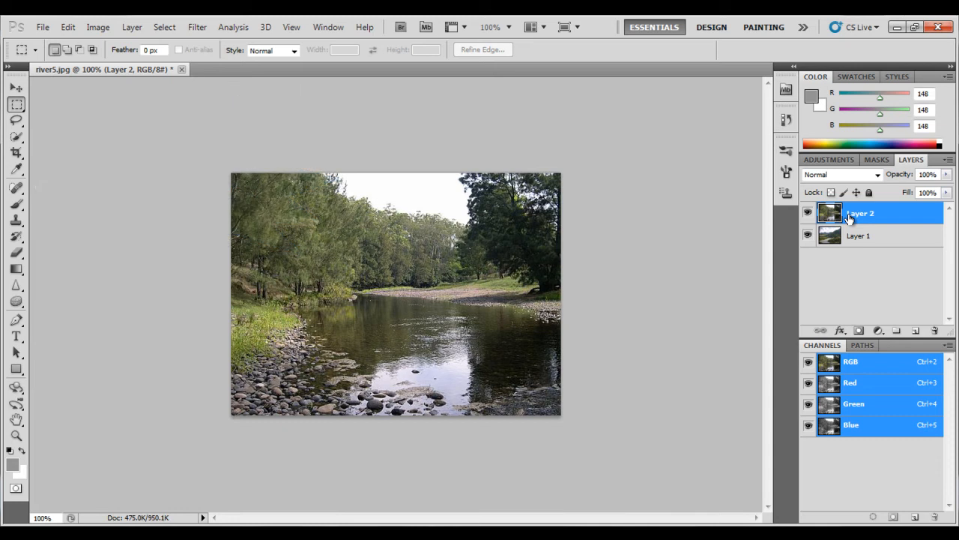
{"action": "key", "text": "ctrl+j"}
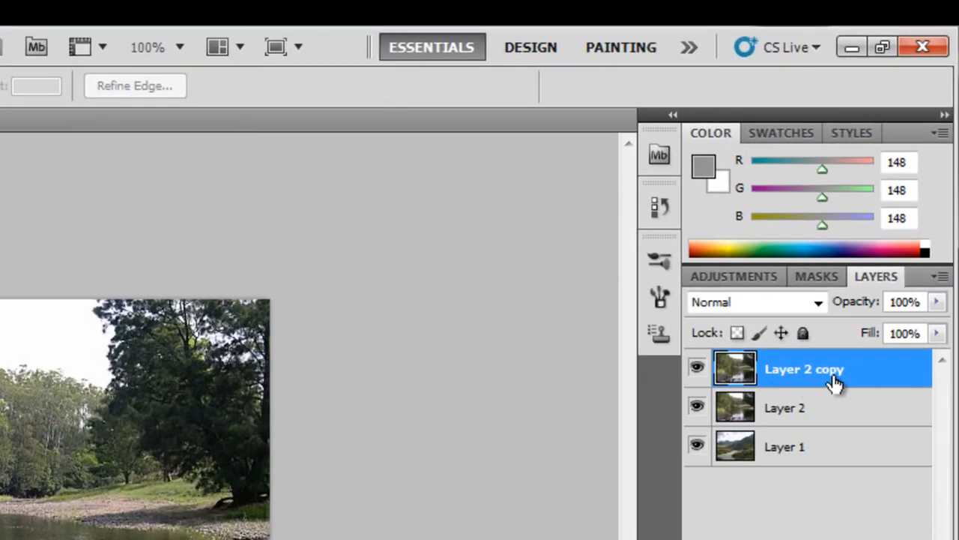
{"action": "left_click", "coordinate": [697, 369]}
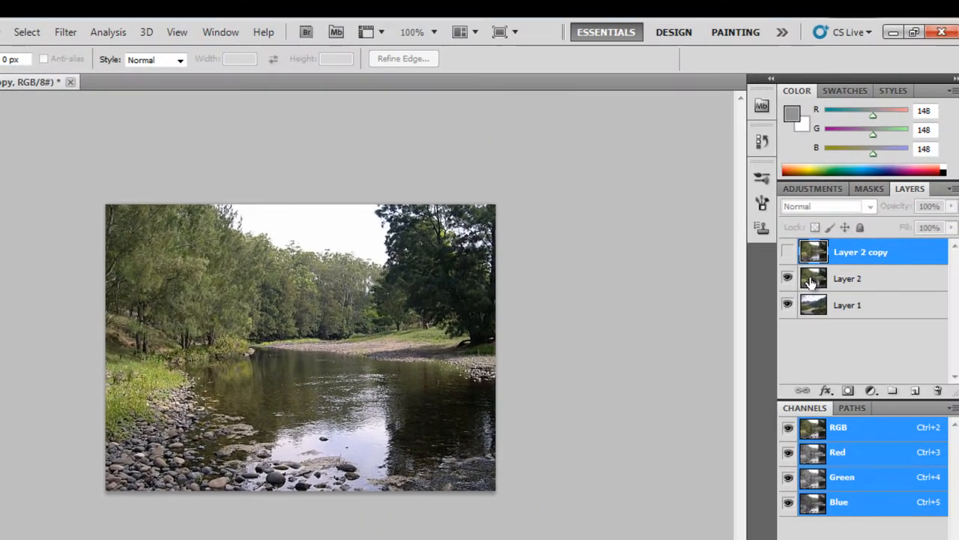
Open the blending options of the original Layer 2 and set Blend If to the Blue channel
{"action": "left_click", "coordinate": [814, 282]}
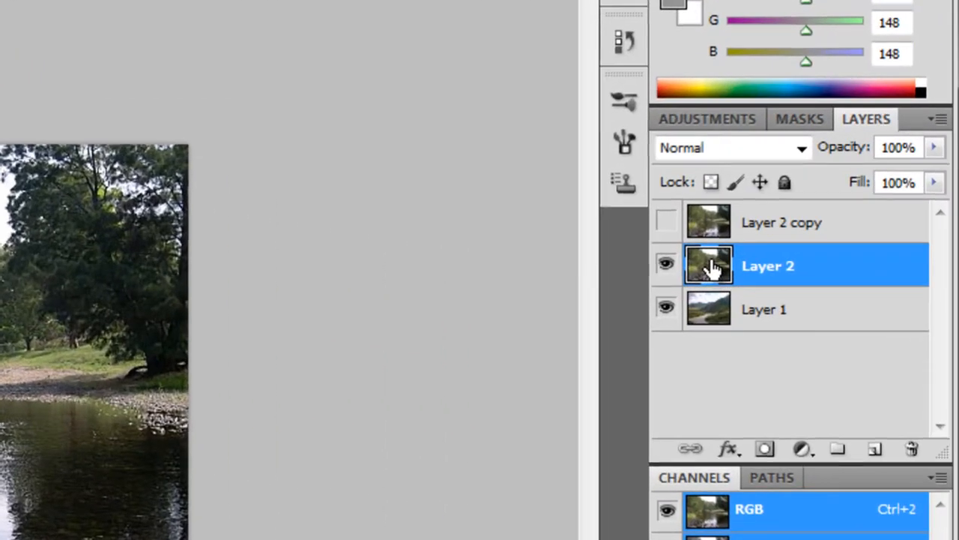
{"action": "double_click", "coordinate": [712, 265]}
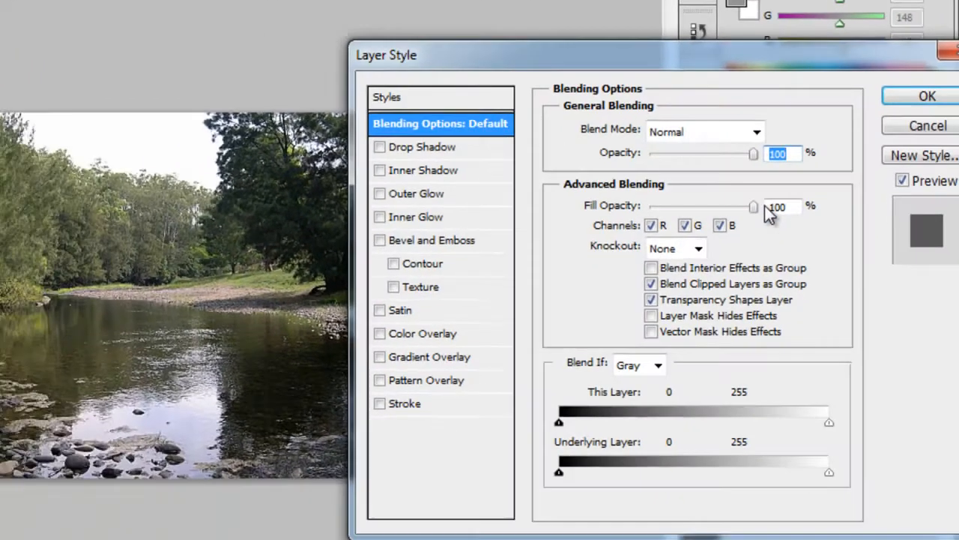
{"action": "left_click_drag", "start_coordinate": [686, 50], "coordinate": [653, 50]}
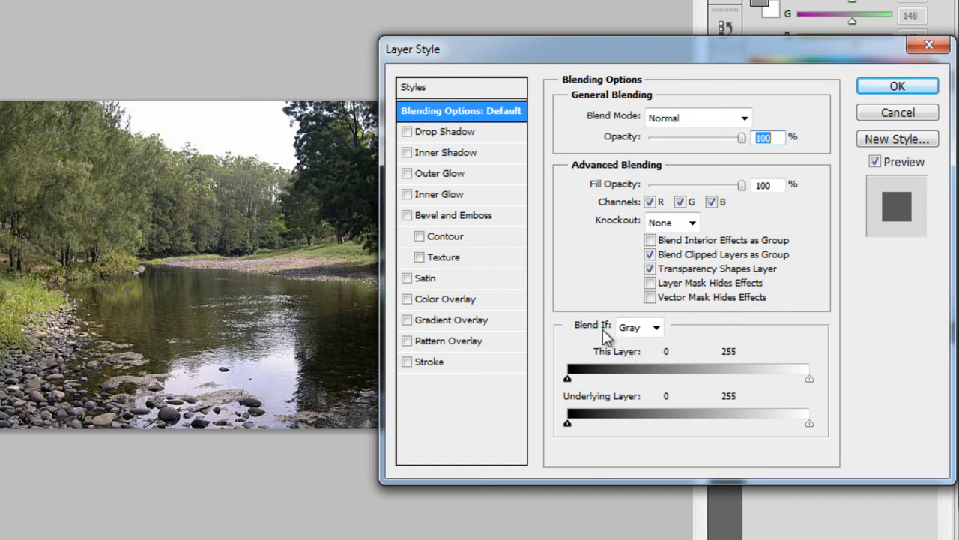
{"action": "left_click", "coordinate": [657, 330]}
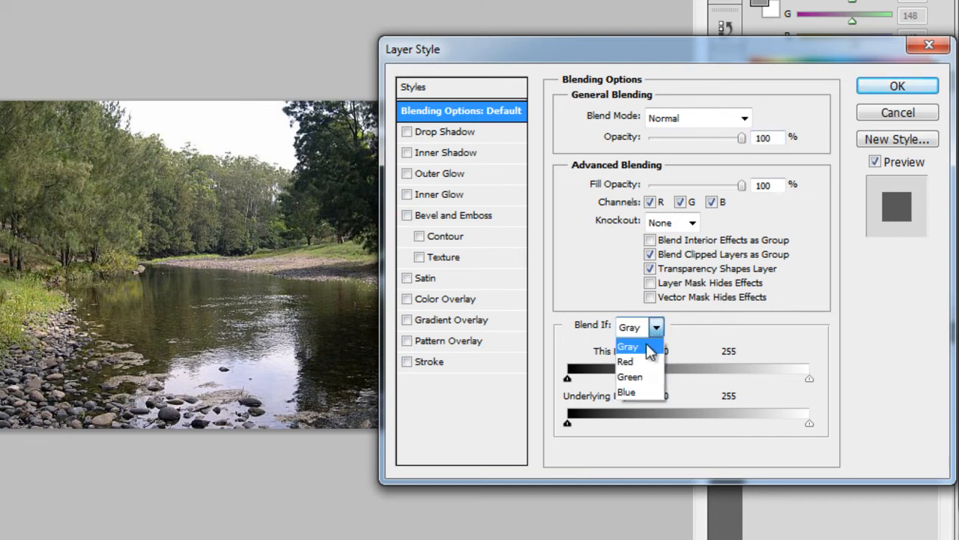
{"action": "left_click", "coordinate": [632, 392]}
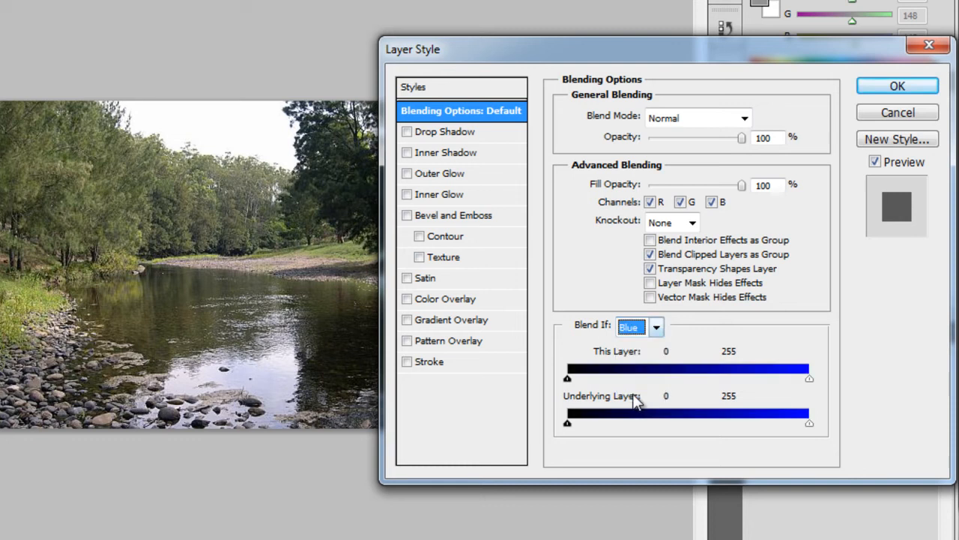
{"action": "left_click", "coordinate": [657, 328]}
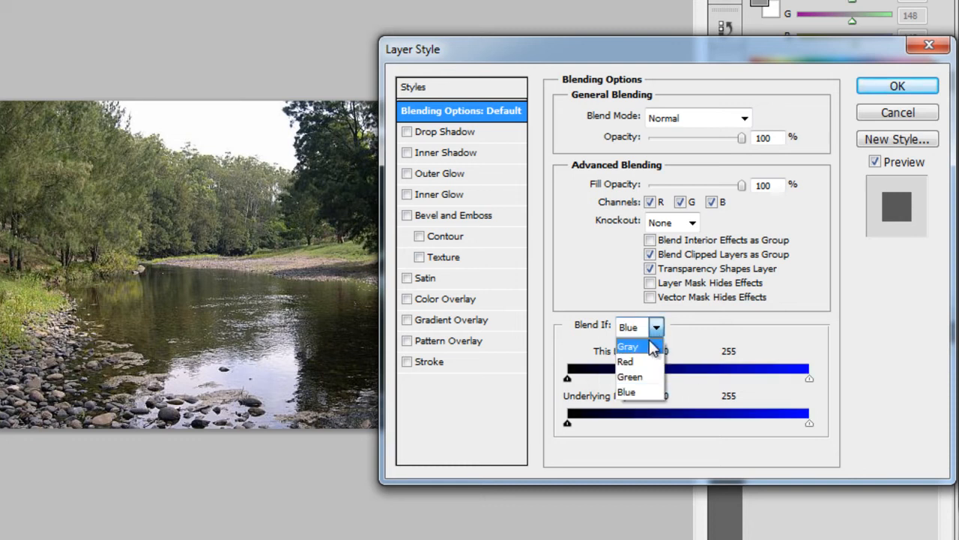
{"action": "left_click", "coordinate": [621, 344]}
{"action": "left_click", "coordinate": [657, 328]}
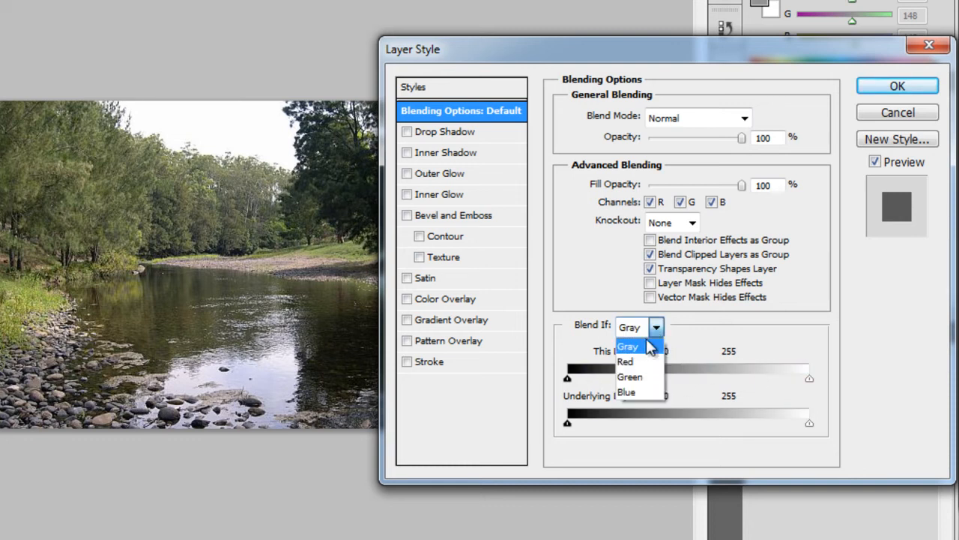
{"action": "left_click", "coordinate": [633, 392]}
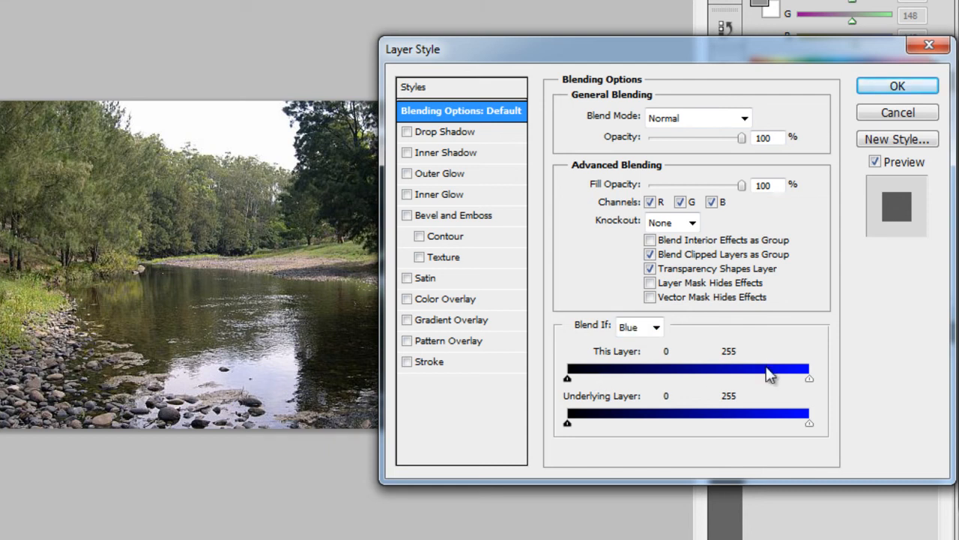
Lower the This Layer white point to 215, split it to 195 / 215, and apply the layer style
{"action": "left_click", "coordinate": [809, 377]}
{"action": "left_click_drag", "start_coordinate": [813, 384], "coordinate": [774, 382]}
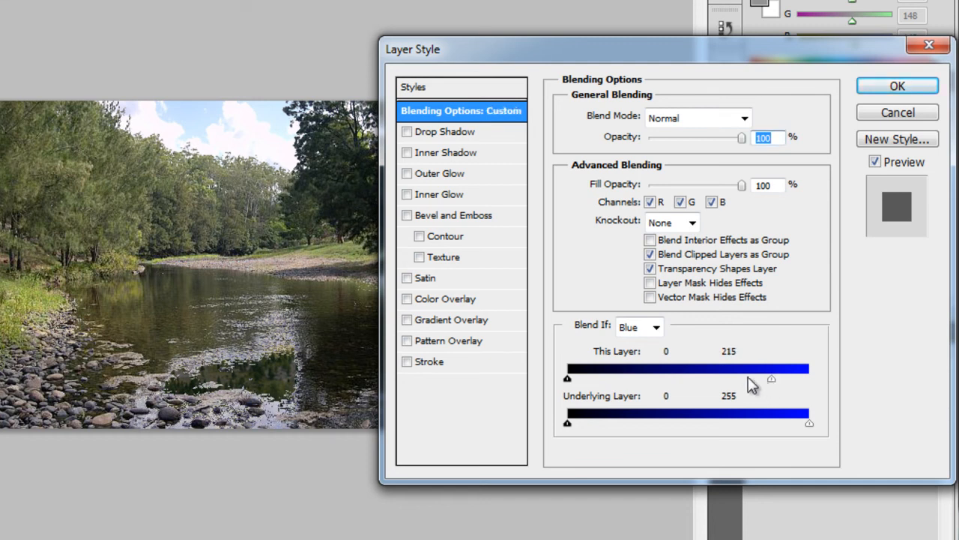
{"action": "left_click_drag", "start_coordinate": [771, 380], "coordinate": [757, 376], "text": "alt"}
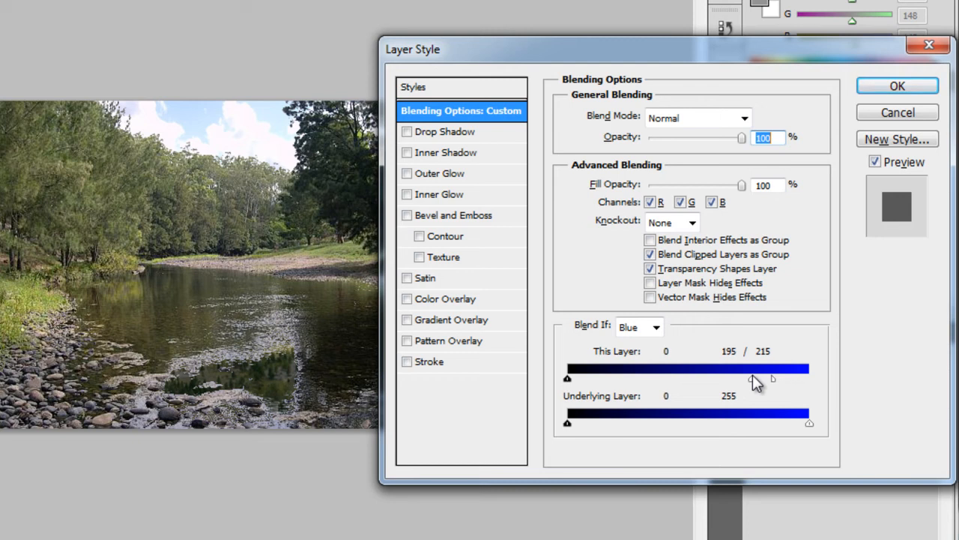
{"action": "left_click", "coordinate": [897, 87]}
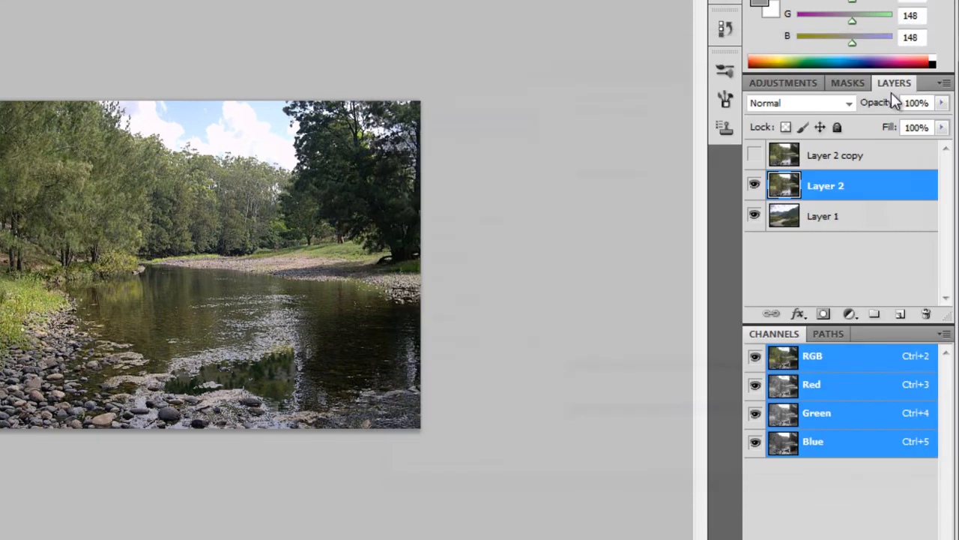
Hide Layer 1 temporarily to inspect Layer 2's transparent areas, and try moving its This Layer white point to 224
{"action": "left_click", "coordinate": [754, 217]}
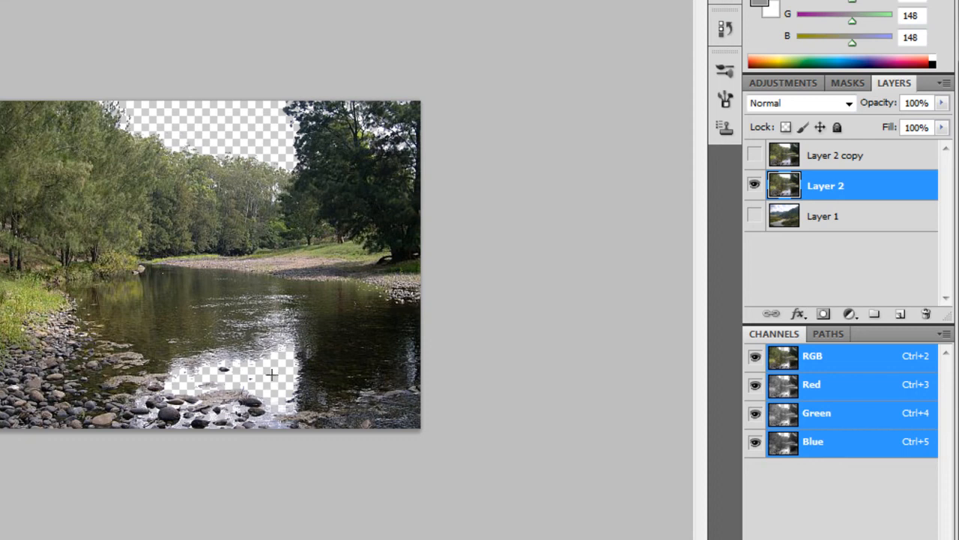
{"action": "double_click", "coordinate": [786, 192]}
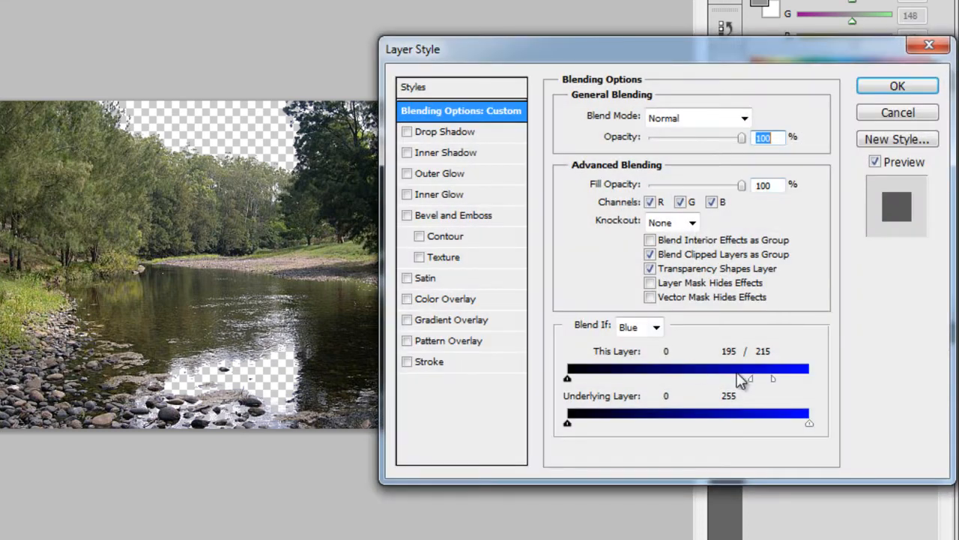
{"action": "left_click_drag", "start_coordinate": [750, 380], "coordinate": [780, 383]}
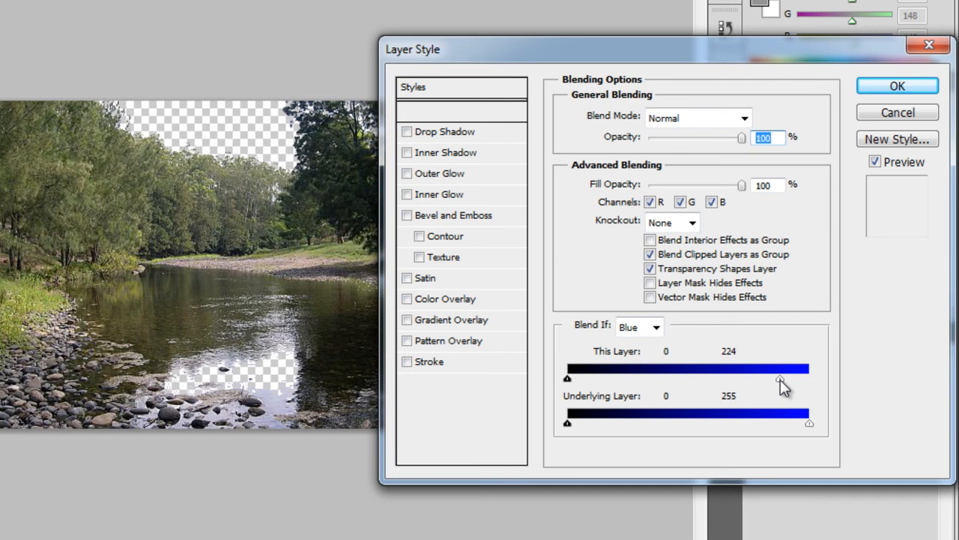
{"action": "left_click", "coordinate": [891, 112]}
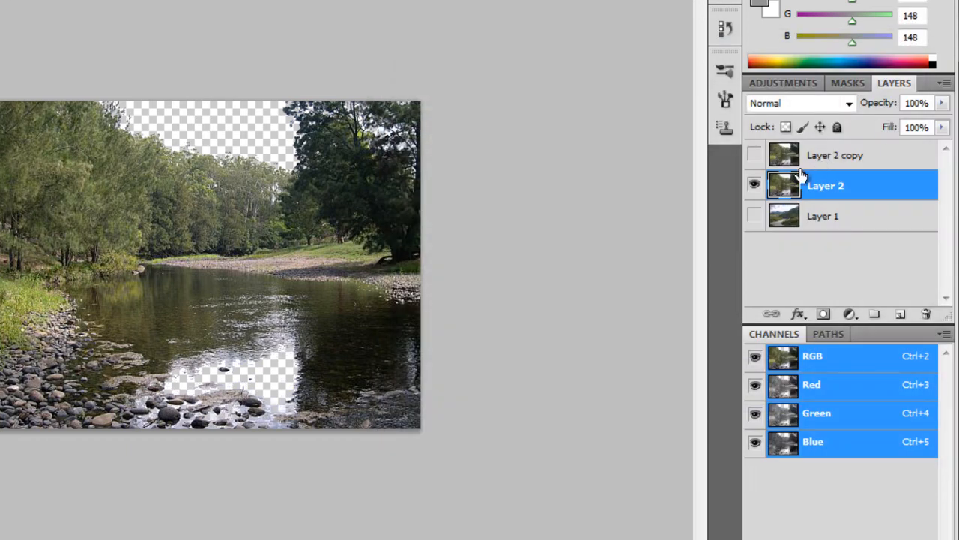
{"action": "left_click", "coordinate": [754, 218]}
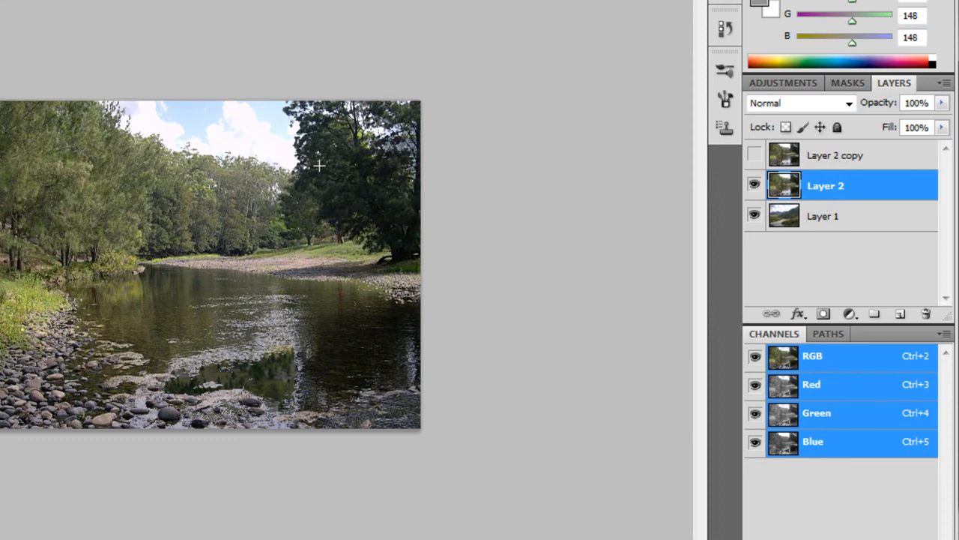
Show and select Layer 2 copy, and draw a rectangular selection across the full-width upper part of the photo covering the sky
{"action": "left_click", "coordinate": [755, 156]}
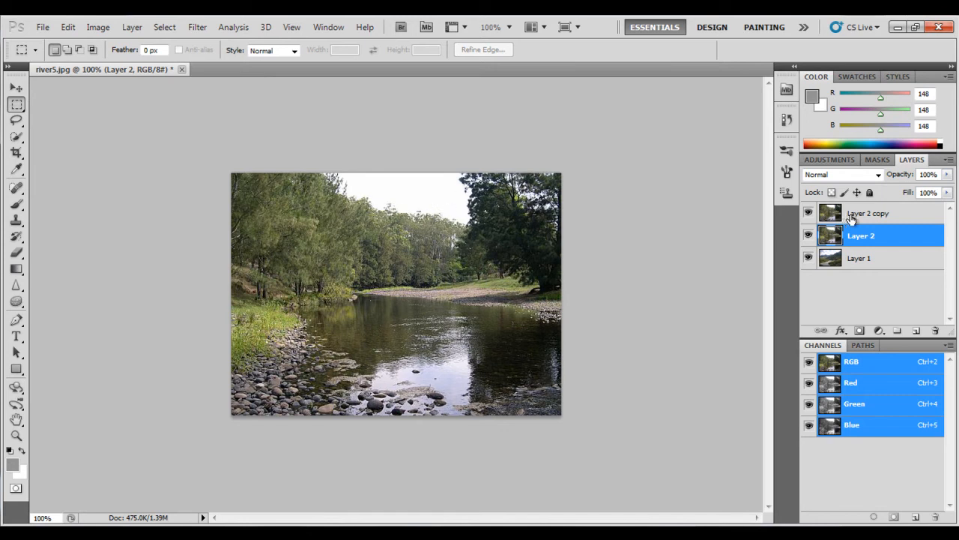
{"action": "left_click", "coordinate": [878, 217]}
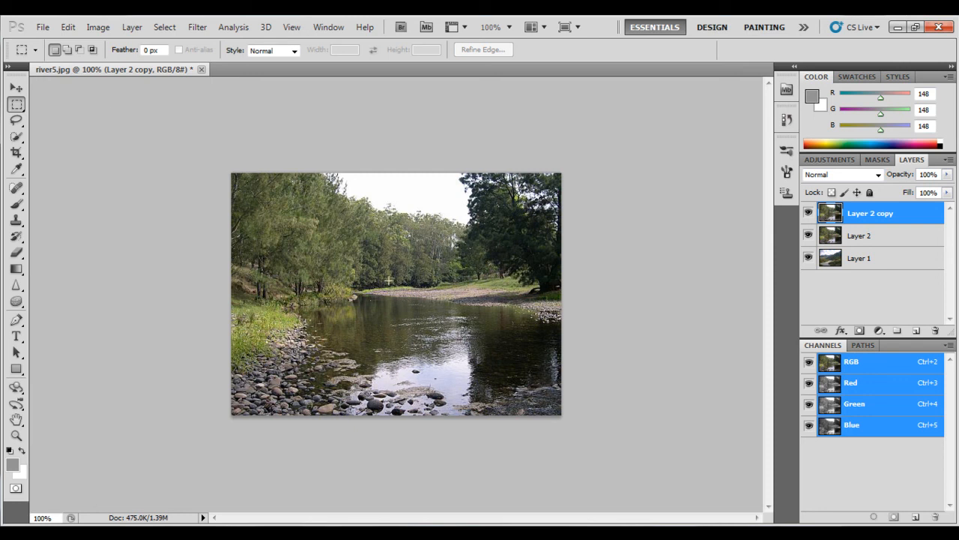
{"action": "left_click", "coordinate": [17, 104]}
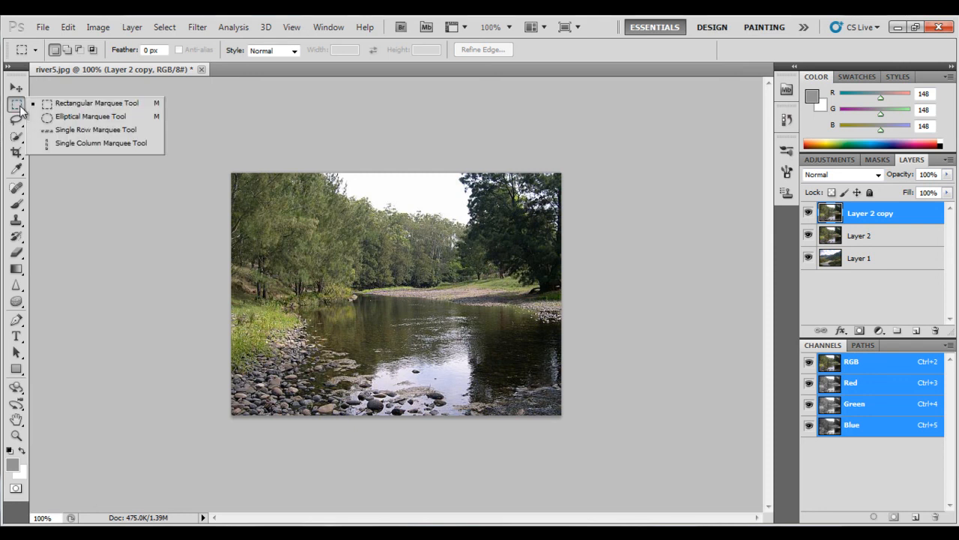
{"action": "left_click", "coordinate": [66, 102]}
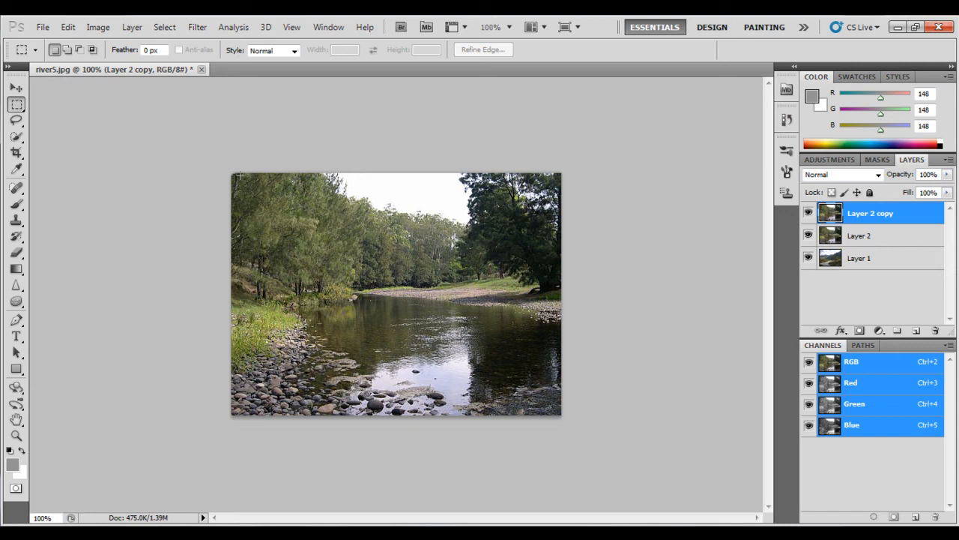
{"action": "left_click_drag", "start_coordinate": [466, 204], "coordinate": [645, 261]}
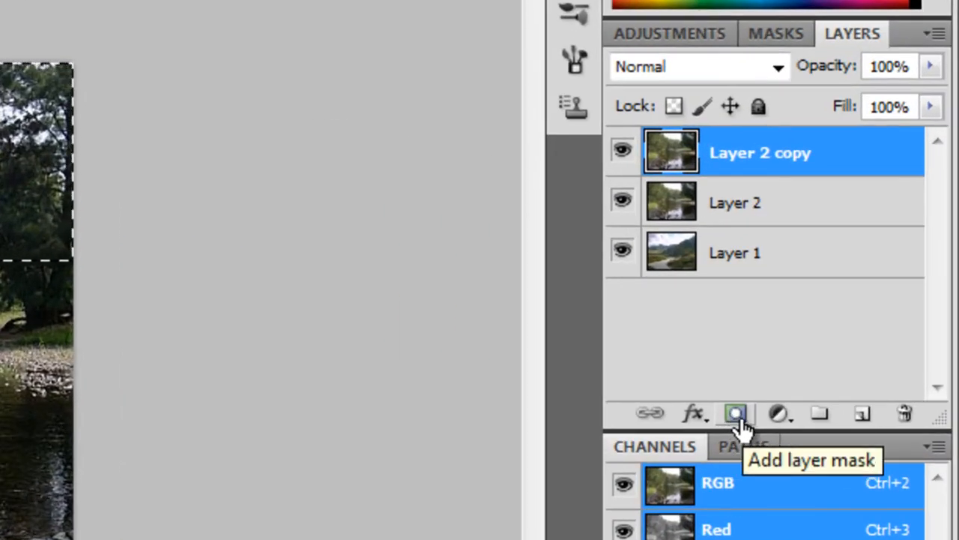
Add a layer mask to Layer 2 copy from the selection and invert the mask
{"action": "left_click", "coordinate": [737, 418]}
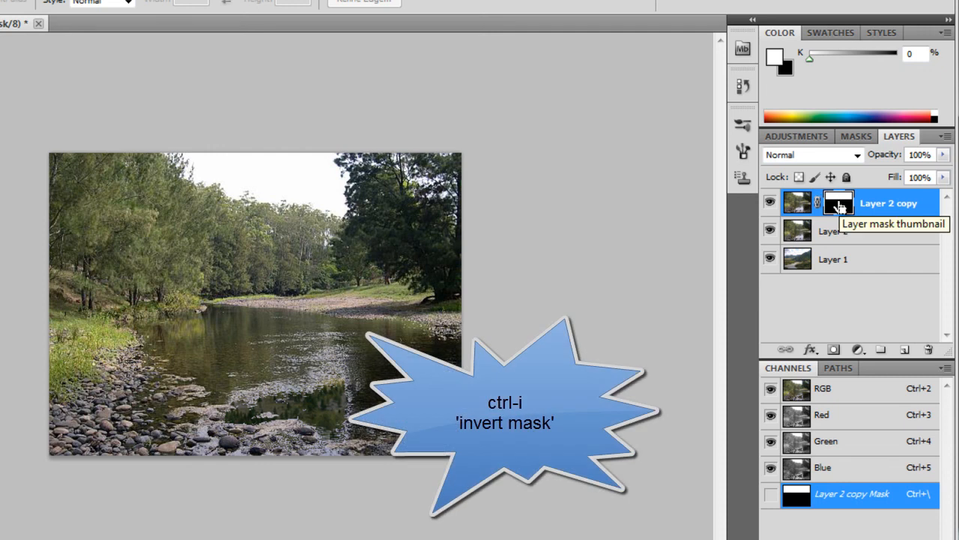
{"action": "key", "text": "ctrl+i"}
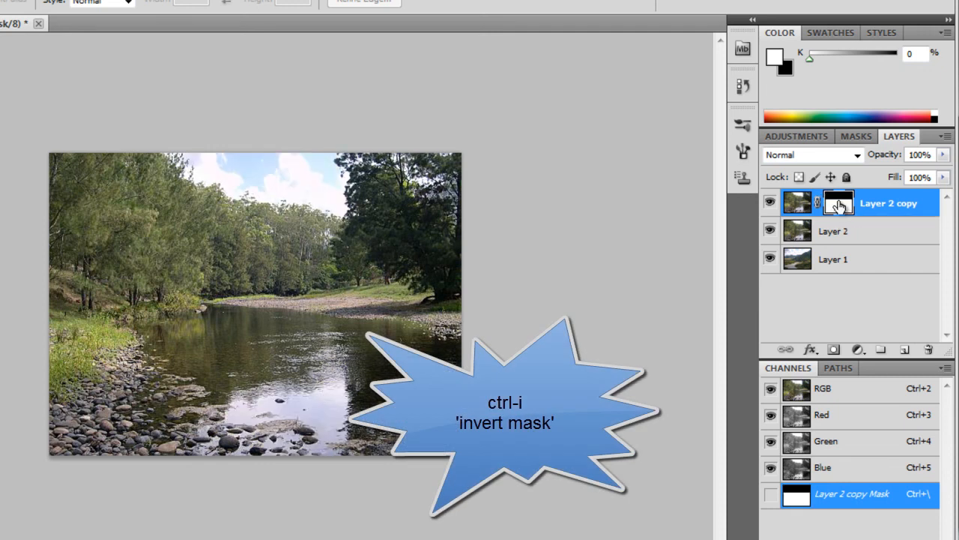